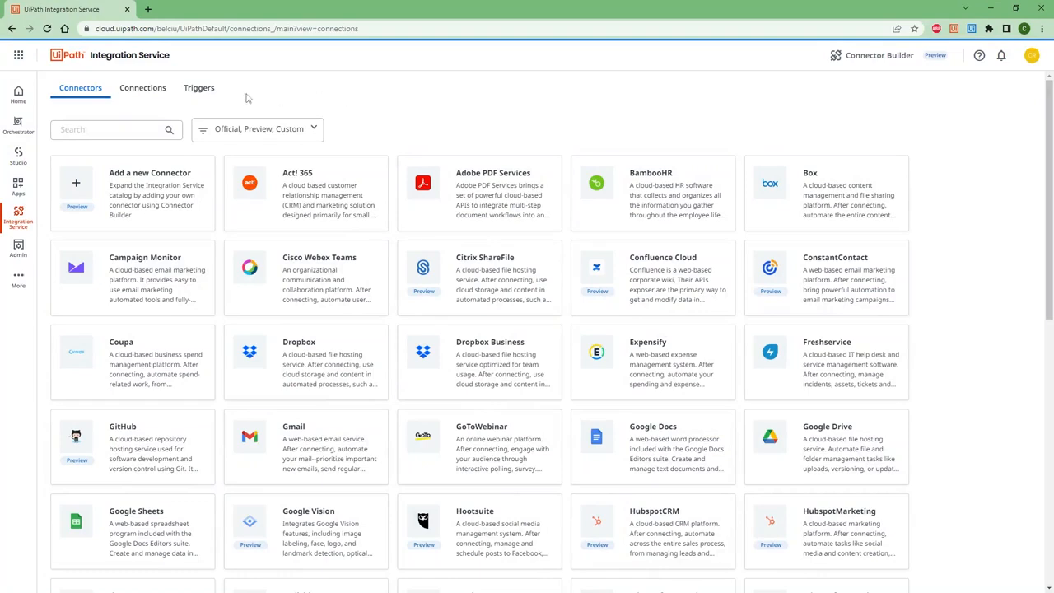
Step: Review the triggers attached to the default OneDrive Connection from the connections list
{"action": "left_click", "coordinate": [150, 96]}
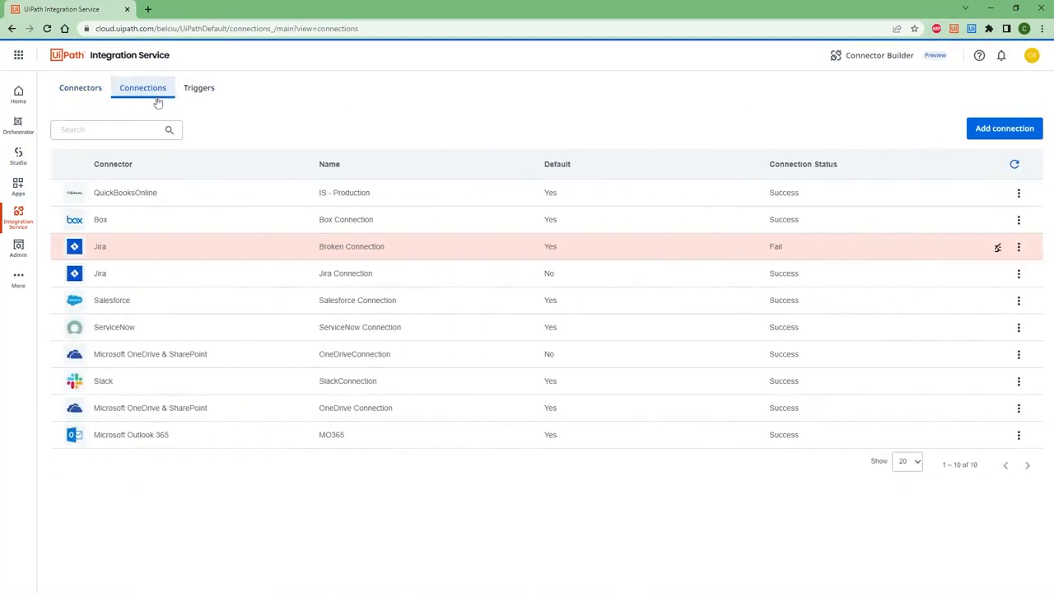
{"action": "left_click", "coordinate": [548, 411]}
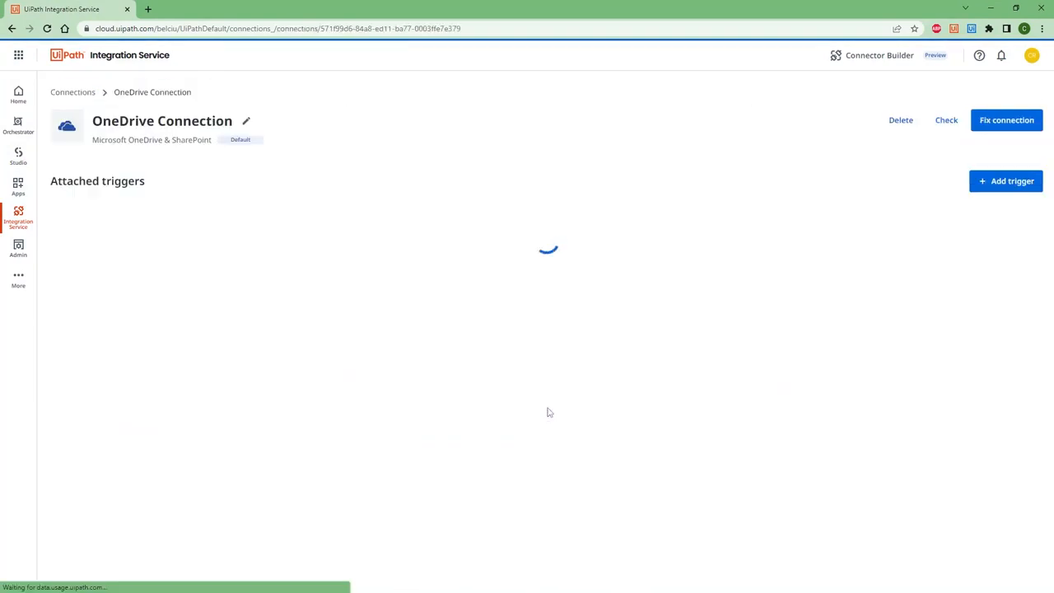
{"action": "left_click", "coordinate": [997, 187]}
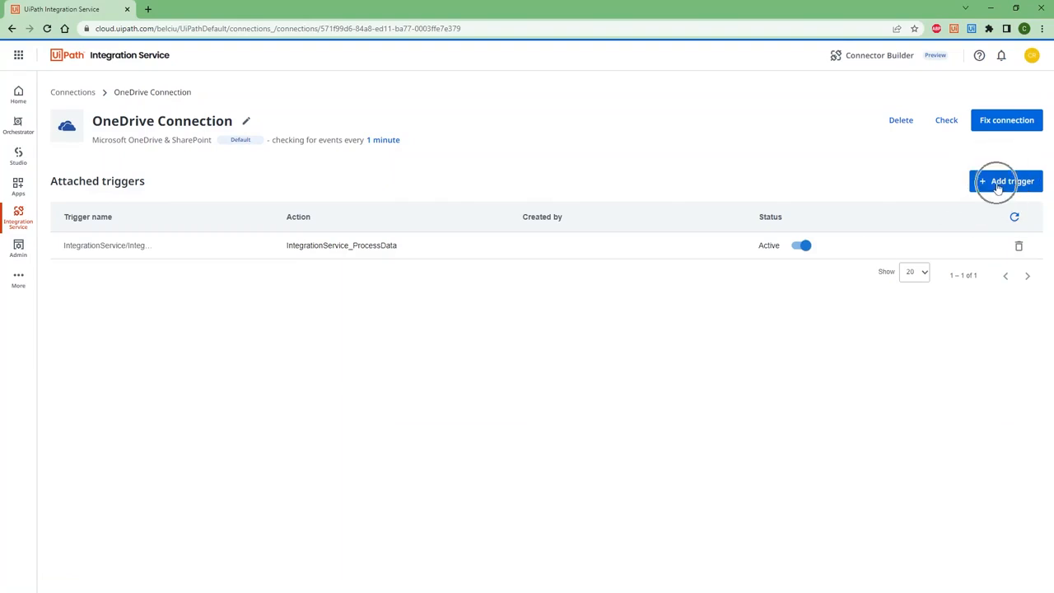
{"action": "left_click", "coordinate": [92, 94]}
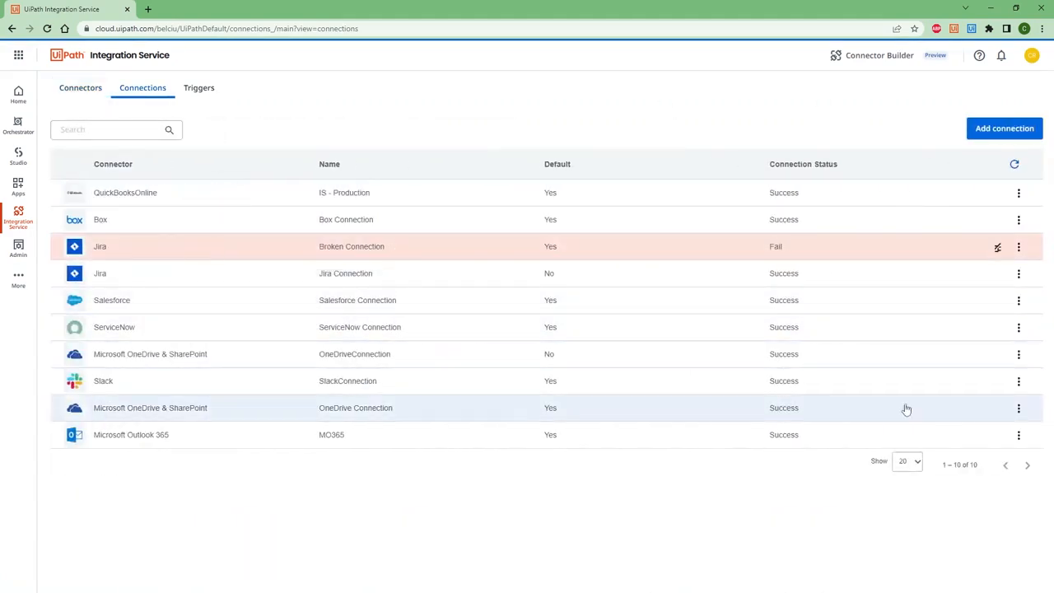
{"action": "left_click", "coordinate": [1018, 409]}
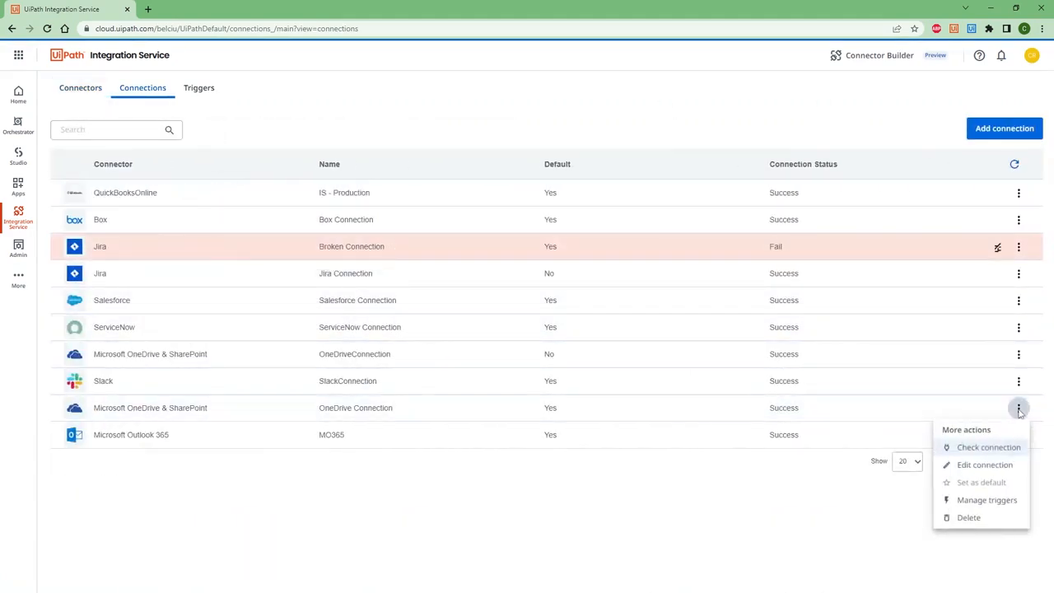
{"action": "left_click", "coordinate": [999, 501]}
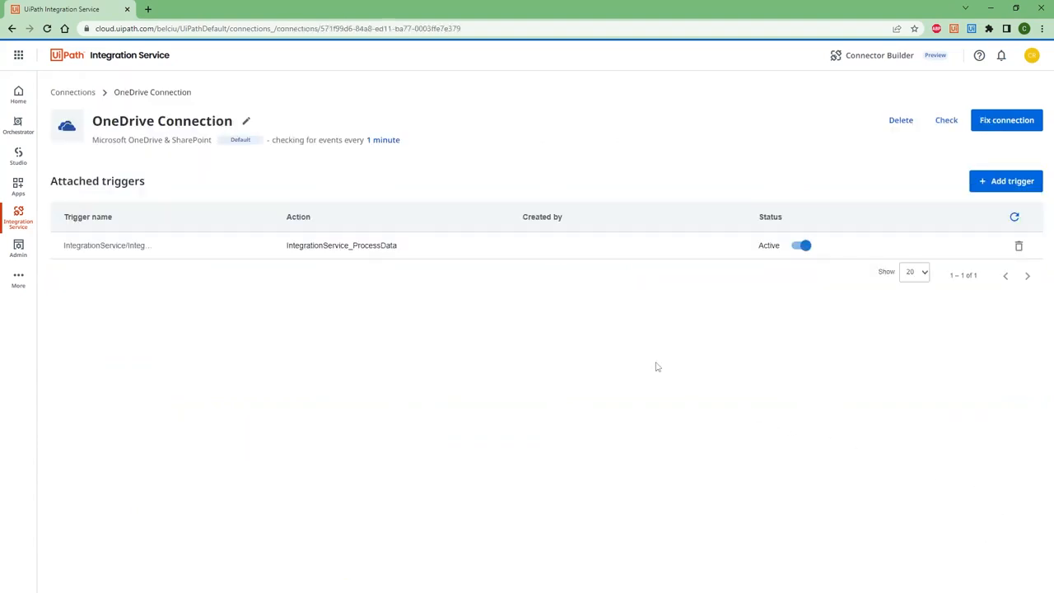
{"action": "left_click", "coordinate": [74, 92]}
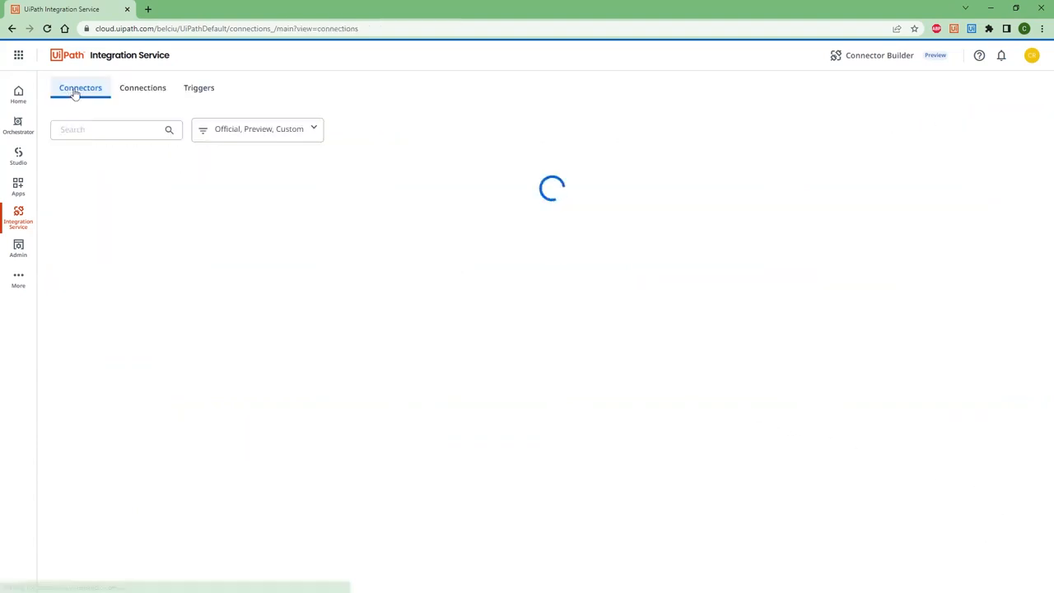
Step: Start a new trigger in Integration Service using the Microsoft OneDrive & SharePoint connector
{"action": "left_click", "coordinate": [197, 91]}
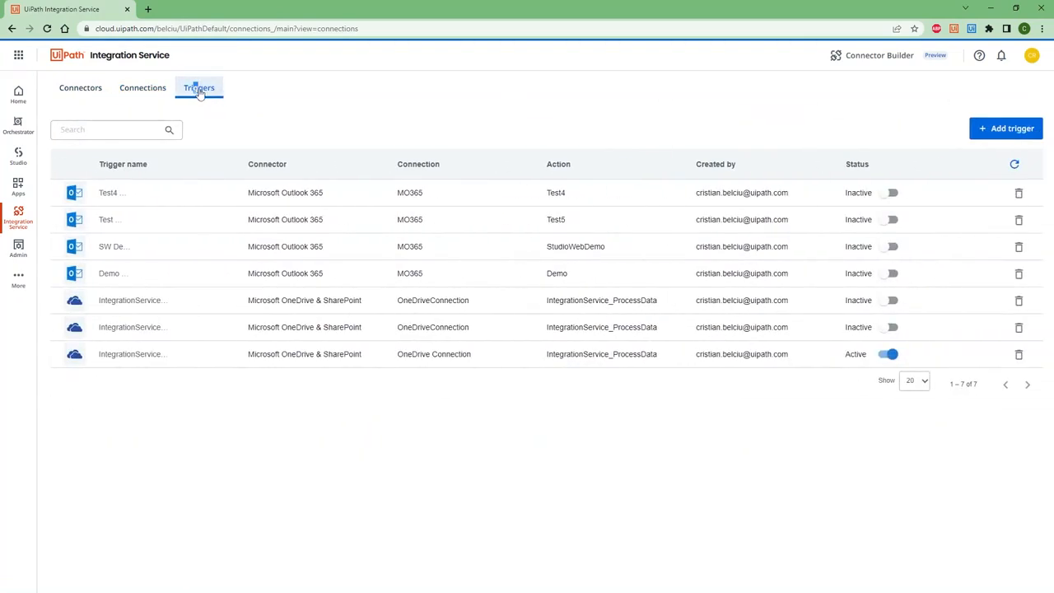
{"action": "left_click", "coordinate": [993, 138]}
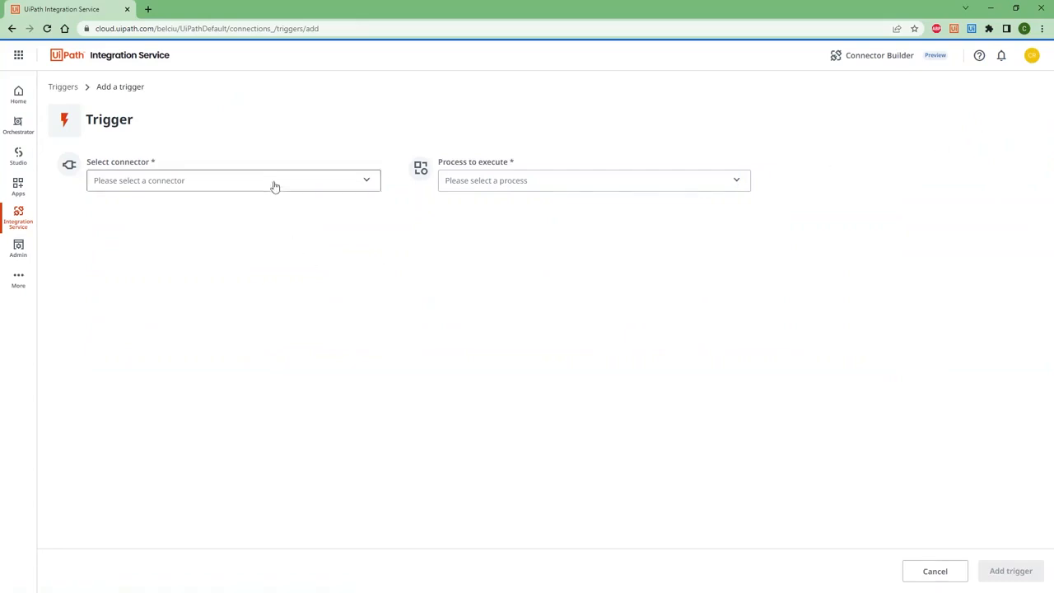
{"action": "left_click", "coordinate": [275, 185]}
{"action": "type", "text": "one"}
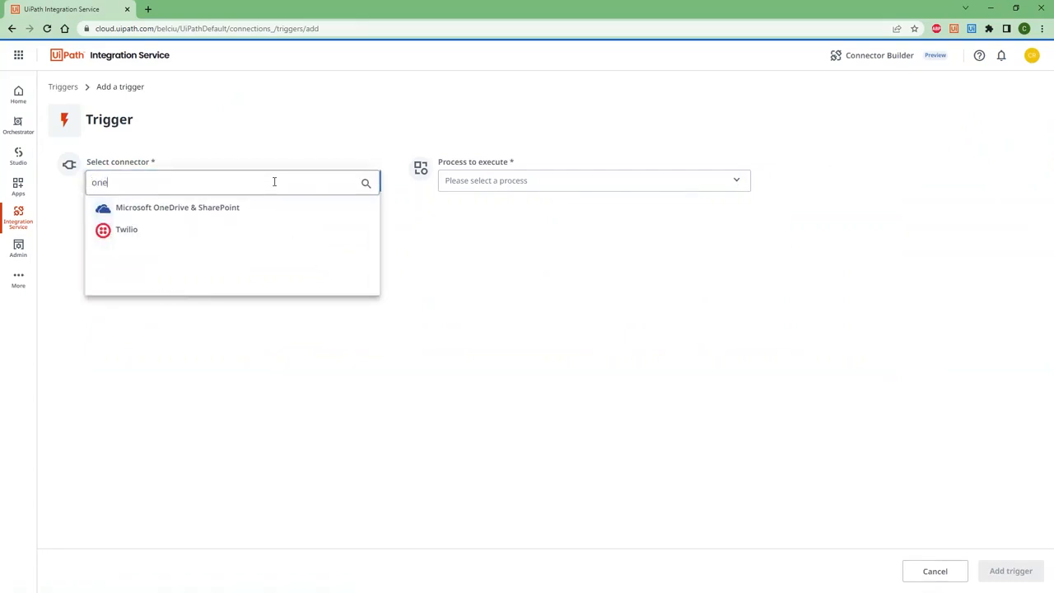
{"action": "left_click", "coordinate": [227, 207]}
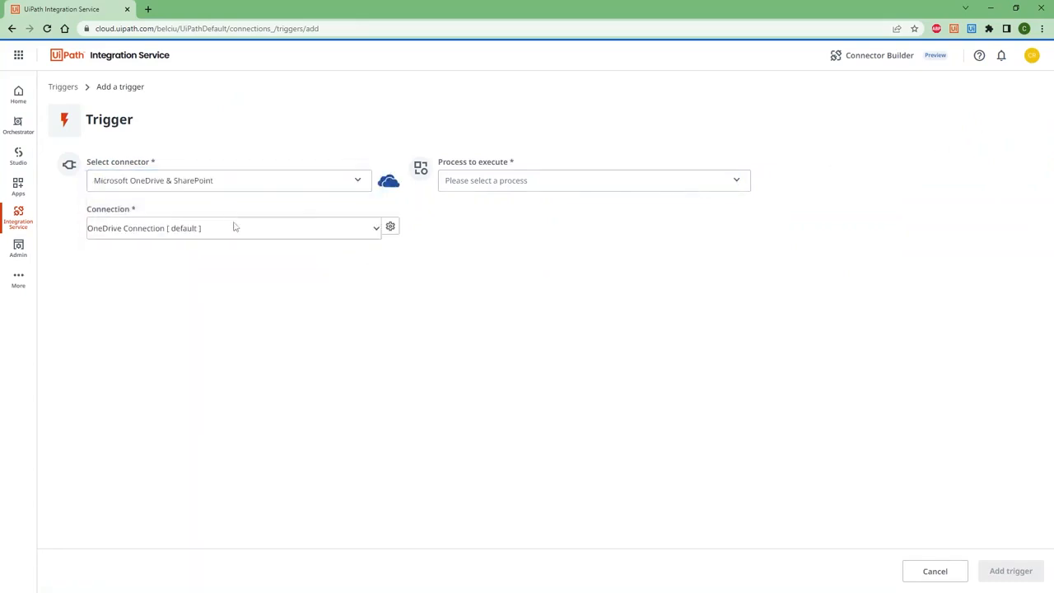
Step: Use the default OneDrive Connection for the trigger and set its event to "When a new file is created"
{"action": "left_click", "coordinate": [241, 236]}
{"action": "left_click", "coordinate": [206, 222]}
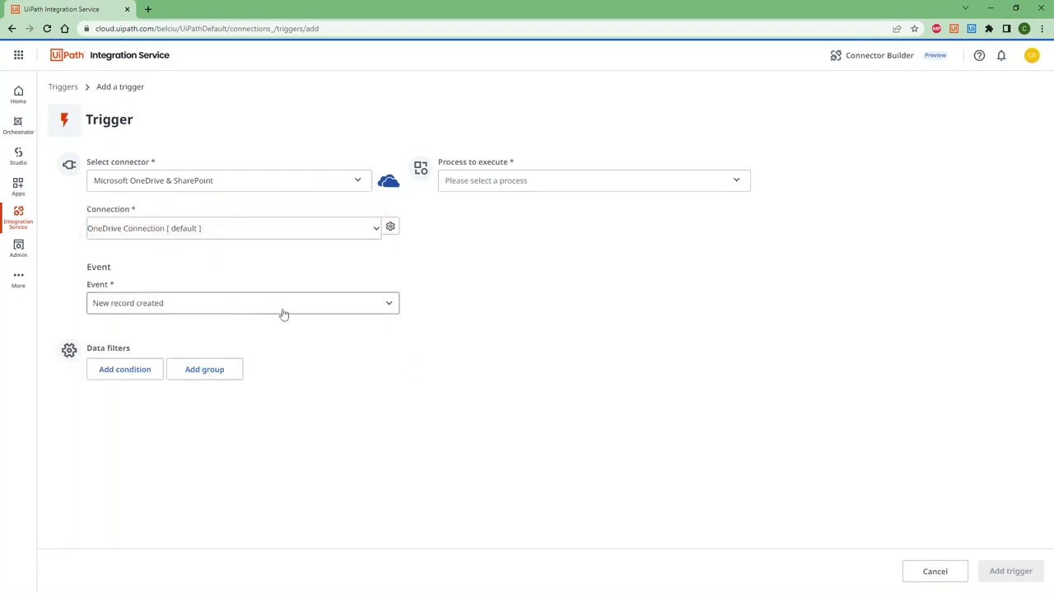
{"action": "left_click", "coordinate": [340, 306]}
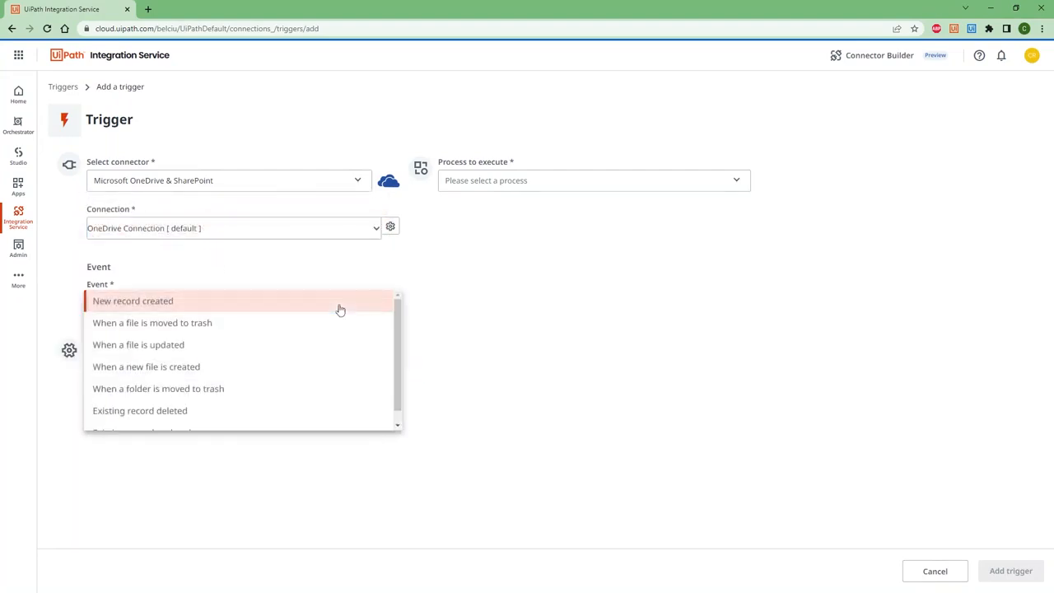
{"action": "left_click", "coordinate": [197, 367]}
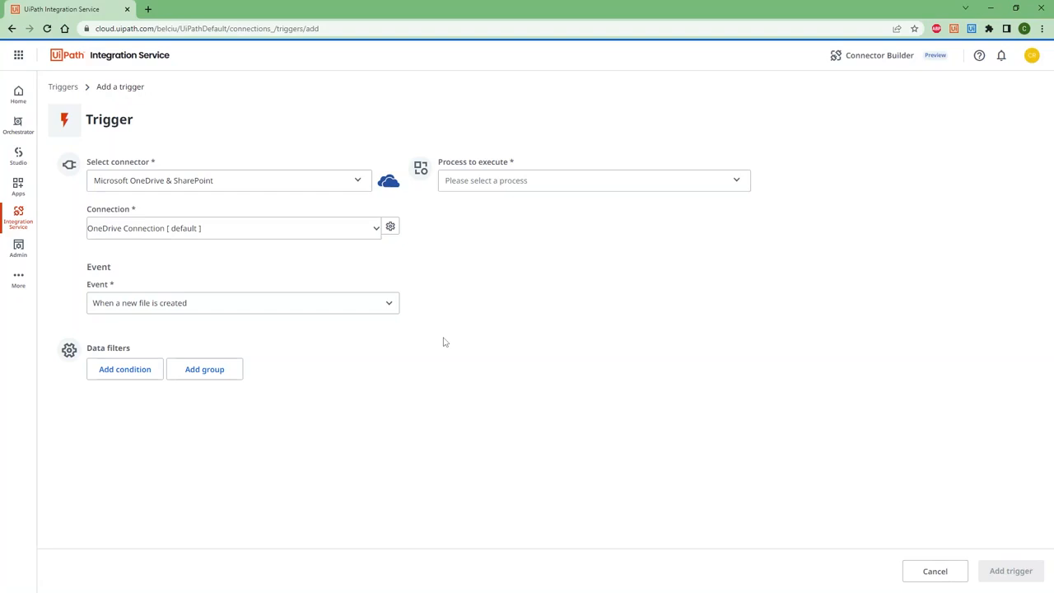
Step: Add a data filter condition requiring that Parent ID contains the NewHireOnboarding folder
{"action": "left_click", "coordinate": [134, 373]}
{"action": "left_click", "coordinate": [133, 371]}
{"action": "scroll", "coordinate": [156, 407], "scroll_direction": "down", "scroll_amount": 2}
{"action": "scroll", "coordinate": [160, 409], "scroll_direction": "down", "scroll_amount": 3}
{"action": "left_click", "coordinate": [162, 406]}
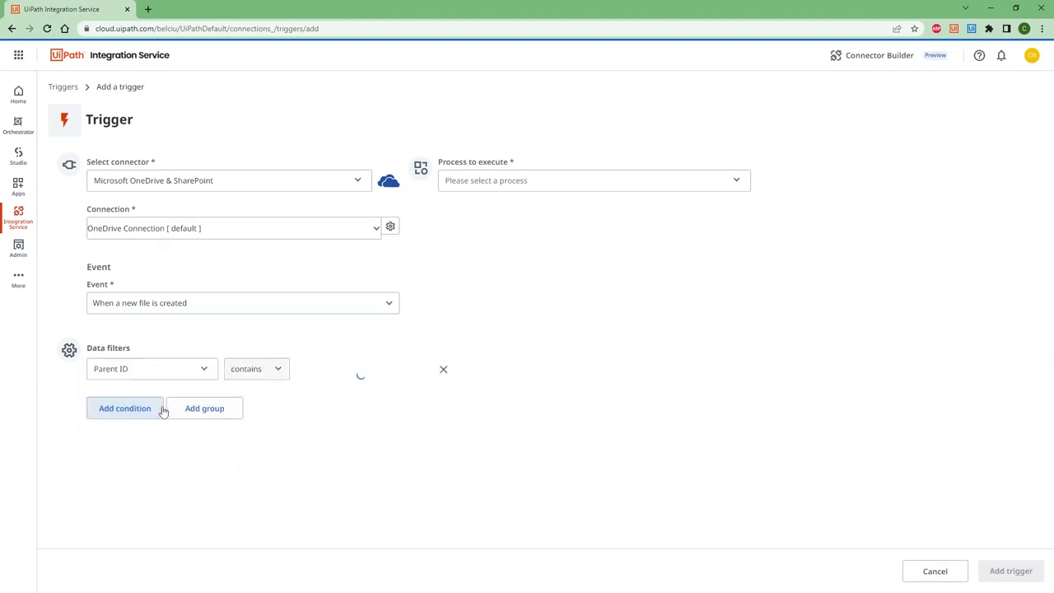
{"action": "left_click", "coordinate": [387, 368]}
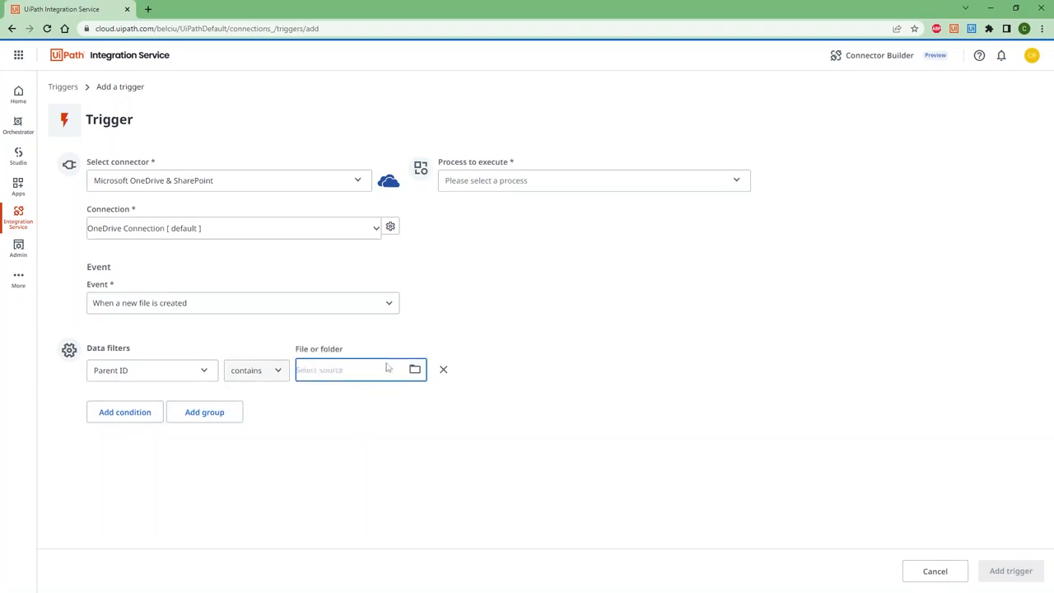
{"action": "left_click", "coordinate": [413, 371]}
{"action": "scroll", "coordinate": [517, 353], "scroll_direction": "down", "scroll_amount": 5}
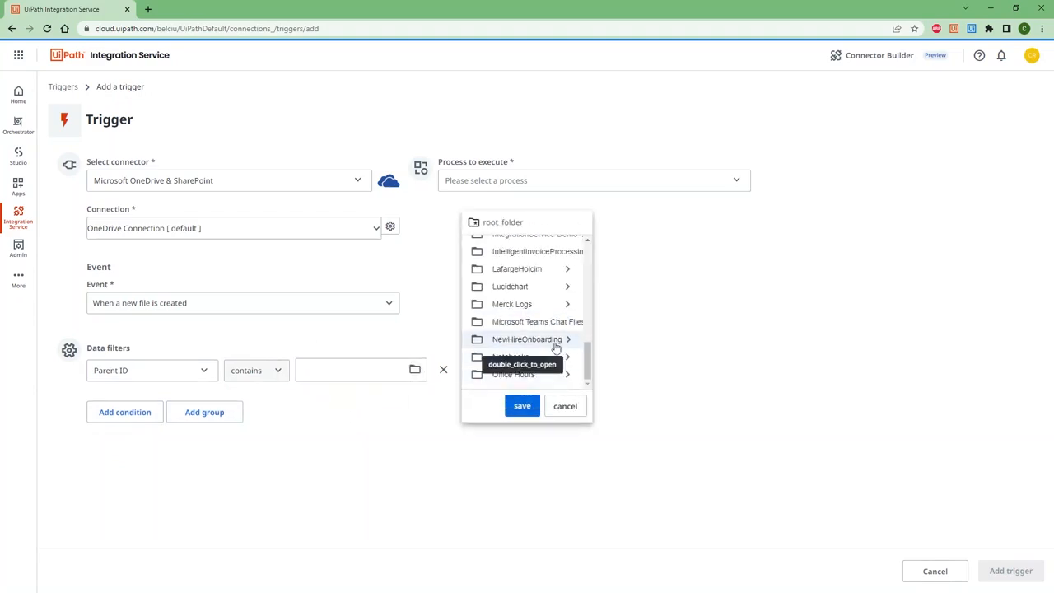
{"action": "left_click", "coordinate": [556, 344]}
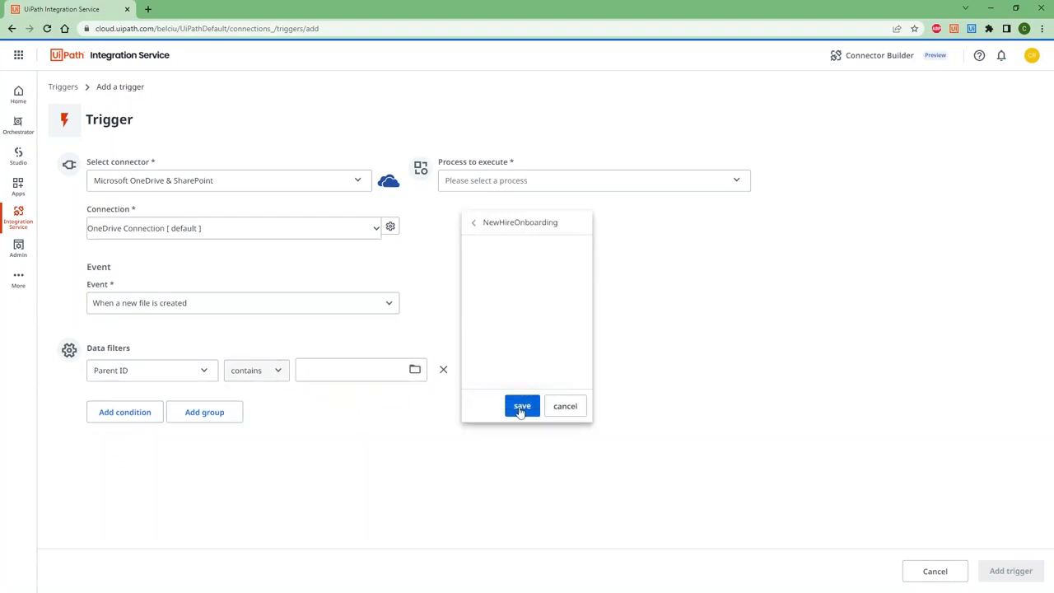
{"action": "left_click", "coordinate": [522, 406]}
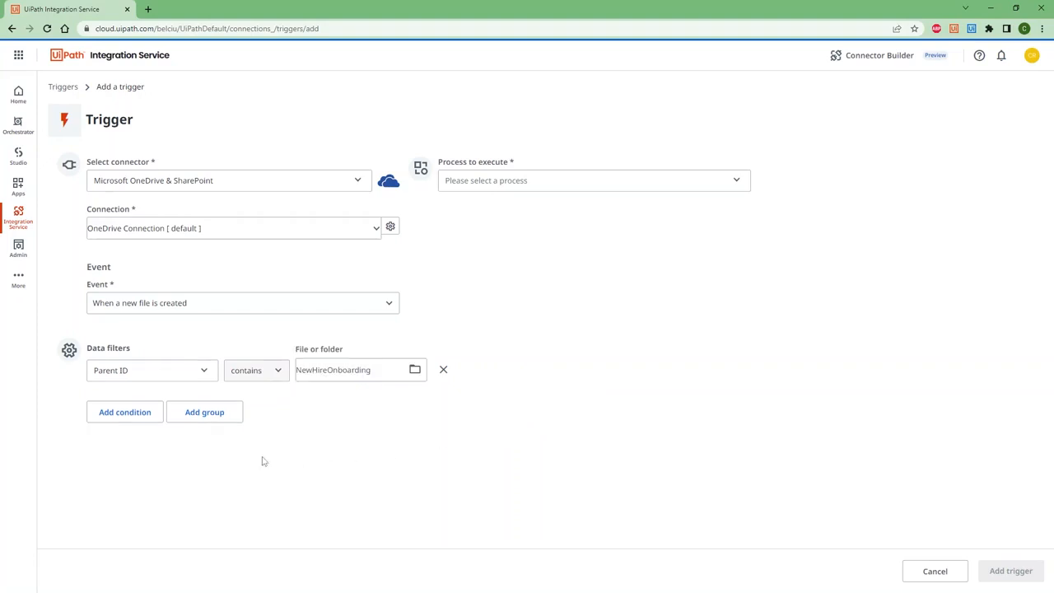
Step: Add a second data filter condition requiring that Full name contains "Onboarding"
{"action": "left_click", "coordinate": [135, 418]}
{"action": "left_click", "coordinate": [159, 448]}
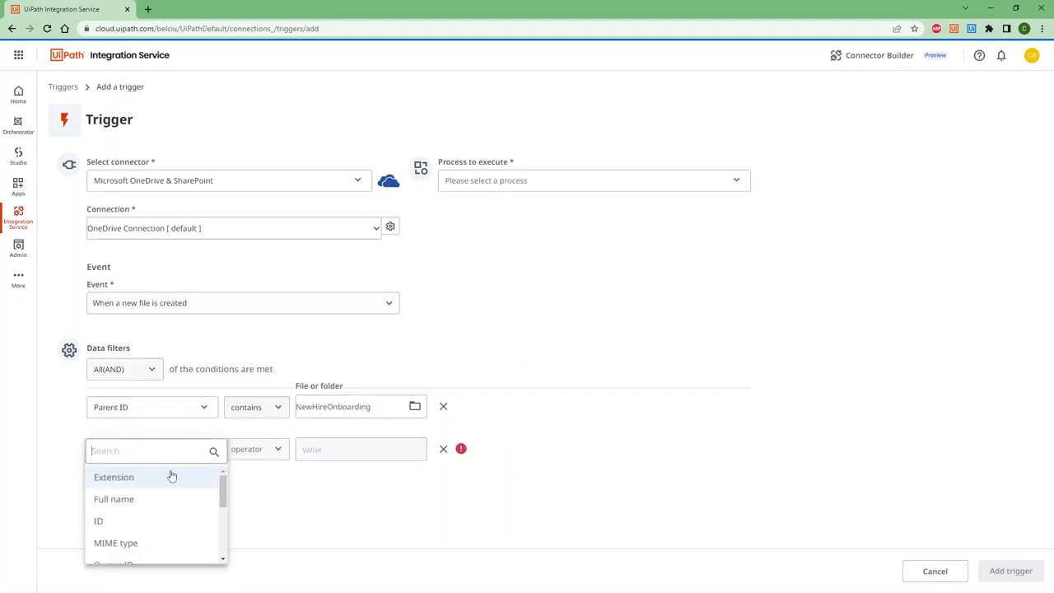
{"action": "left_click", "coordinate": [186, 498]}
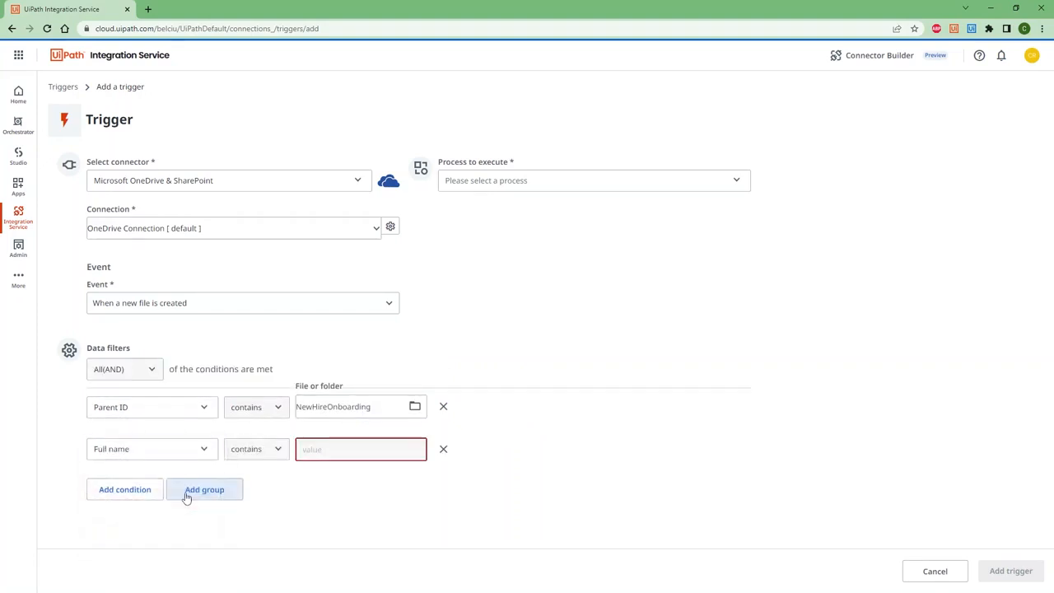
{"action": "left_click", "coordinate": [331, 448]}
{"action": "type", "text": "Onboarding"}
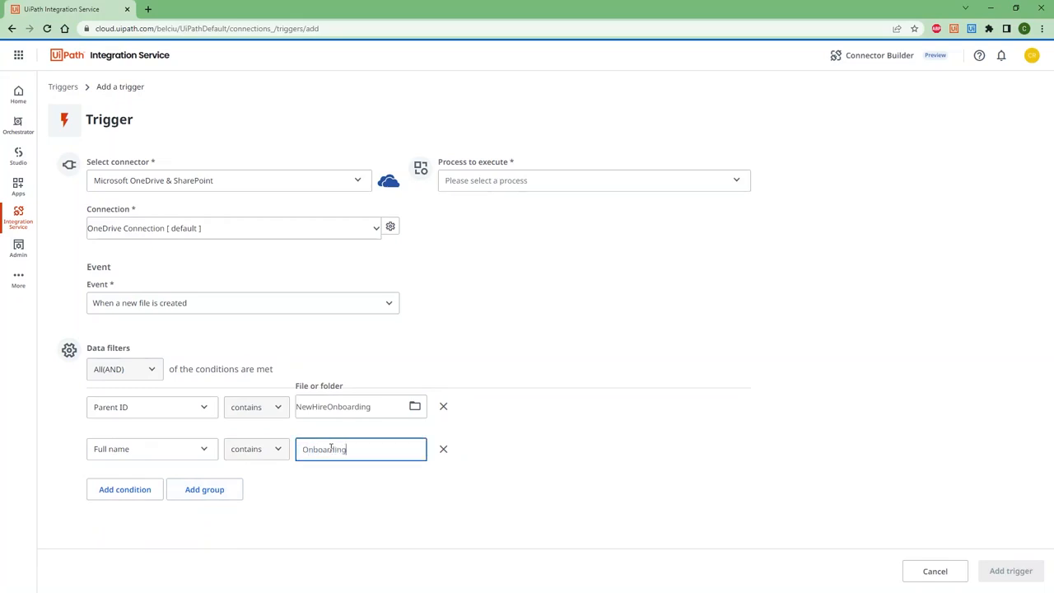
{"action": "left_click", "coordinate": [360, 479]}
{"action": "left_click", "coordinate": [110, 489]}
{"action": "left_click", "coordinate": [112, 490]}
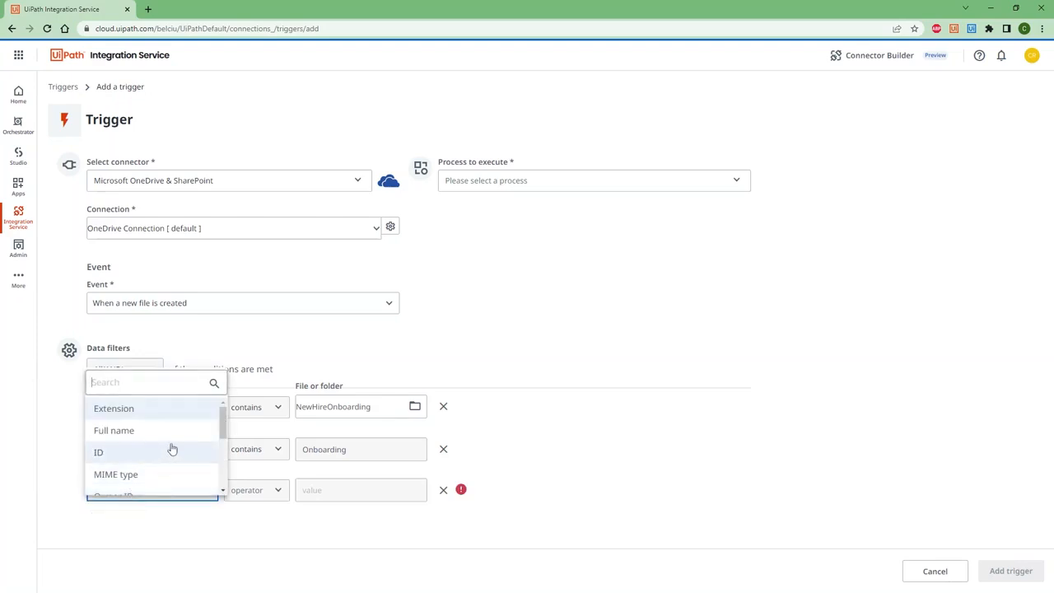
{"action": "mouse_move", "coordinate": [222, 425]}
{"action": "left_mouse_down"}
{"action": "mouse_move", "coordinate": [221, 476]}
{"action": "mouse_move", "coordinate": [224, 410]}
{"action": "left_mouse_up"}
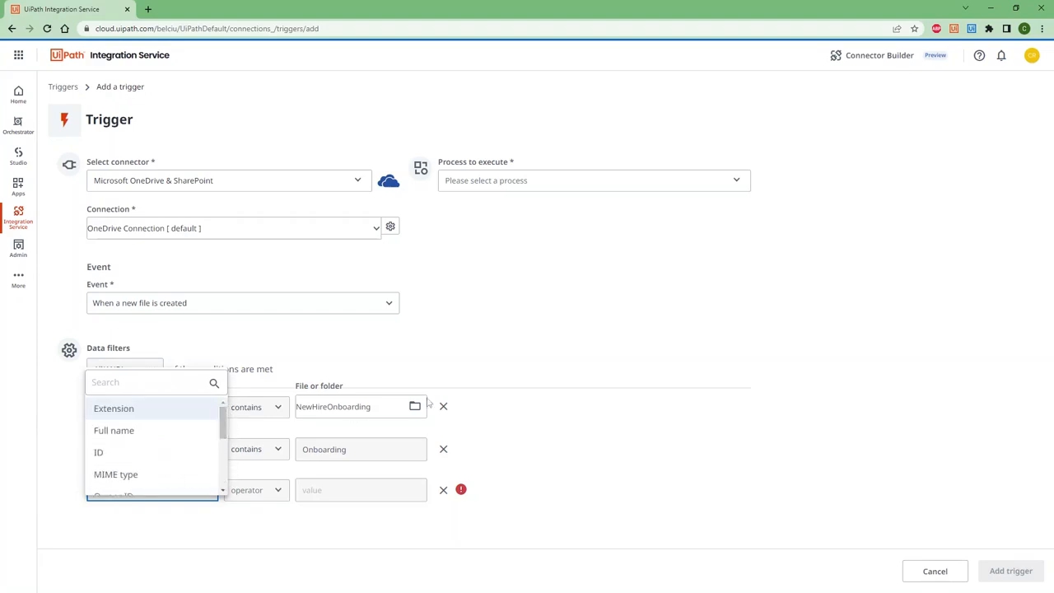
{"action": "left_click", "coordinate": [629, 412]}
{"action": "left_click", "coordinate": [443, 490]}
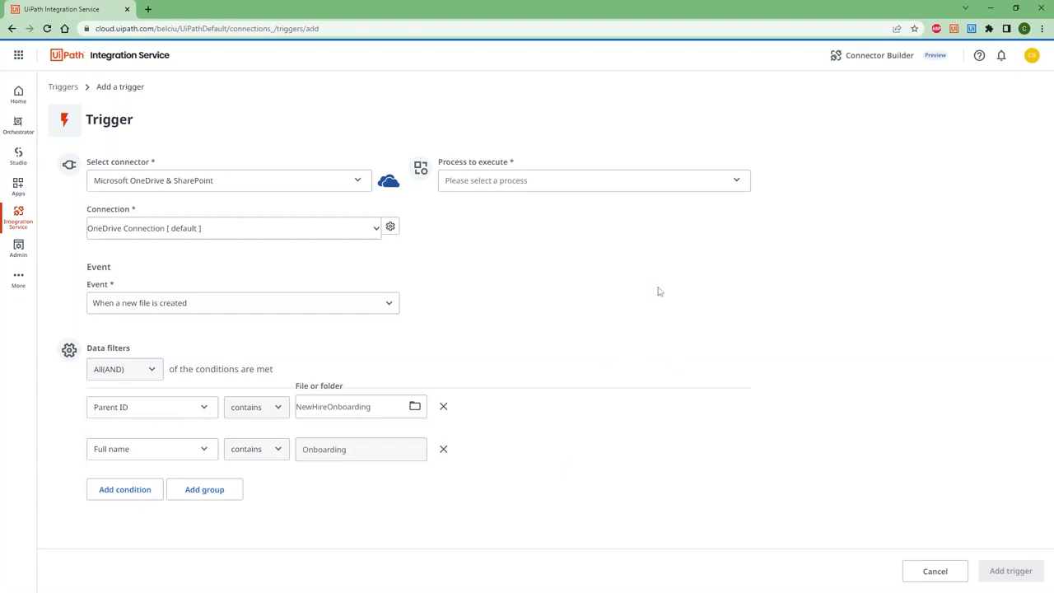
Step: Set the process to execute to IntegrationService_ProcessData in IntegrationService, with the Unattended runtime license
{"action": "left_click", "coordinate": [618, 181]}
{"action": "type", "text": "process"}
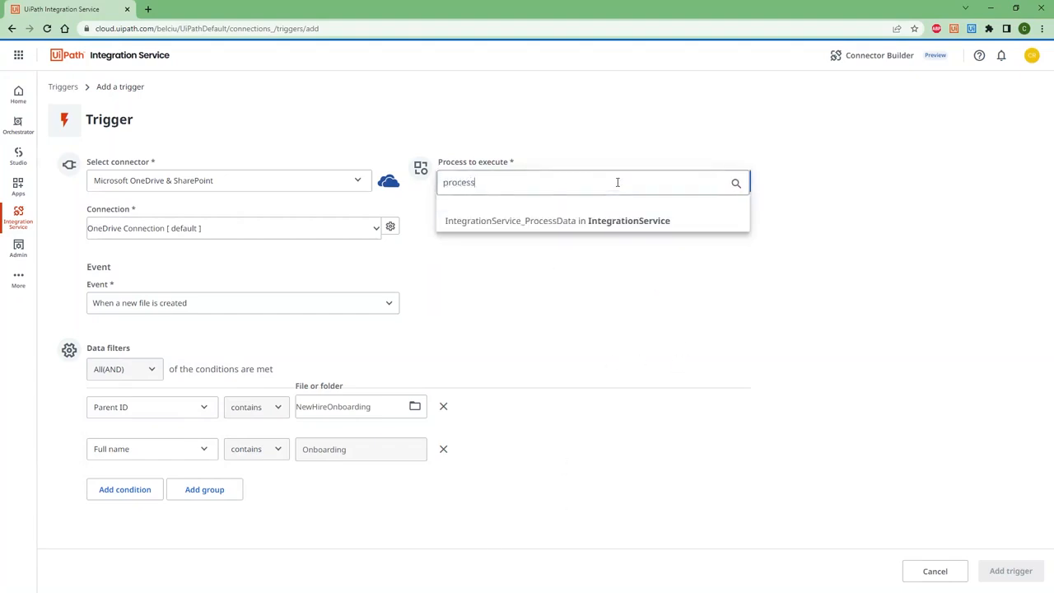
{"action": "left_click", "coordinate": [617, 220]}
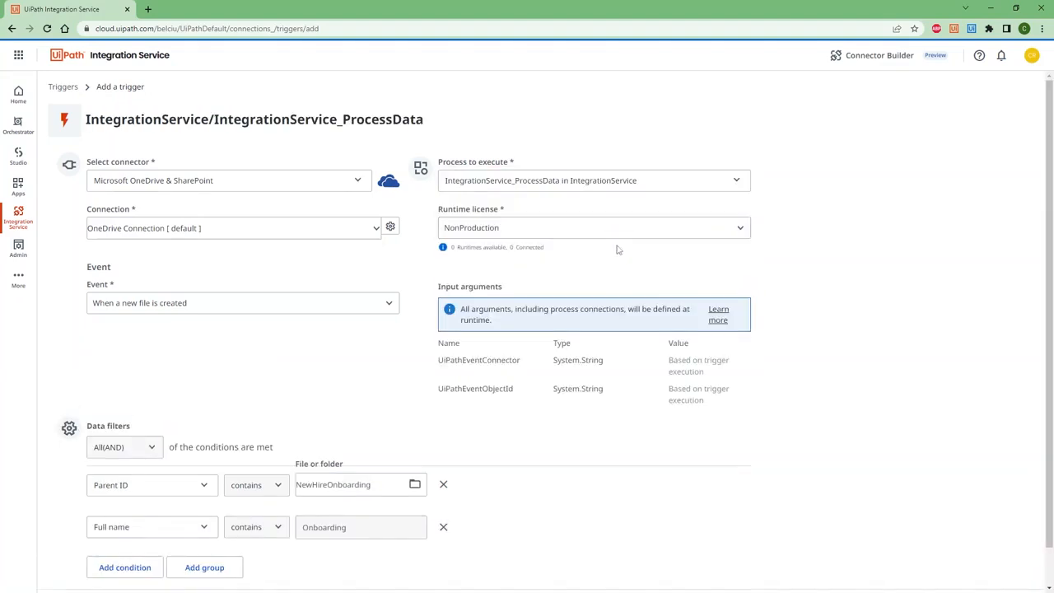
{"action": "left_click", "coordinate": [515, 235]}
{"action": "left_click", "coordinate": [504, 247]}
Step: Add the configured trigger and open its details from the triggers list
{"action": "scroll", "coordinate": [543, 268], "scroll_direction": "down", "scroll_amount": 1}
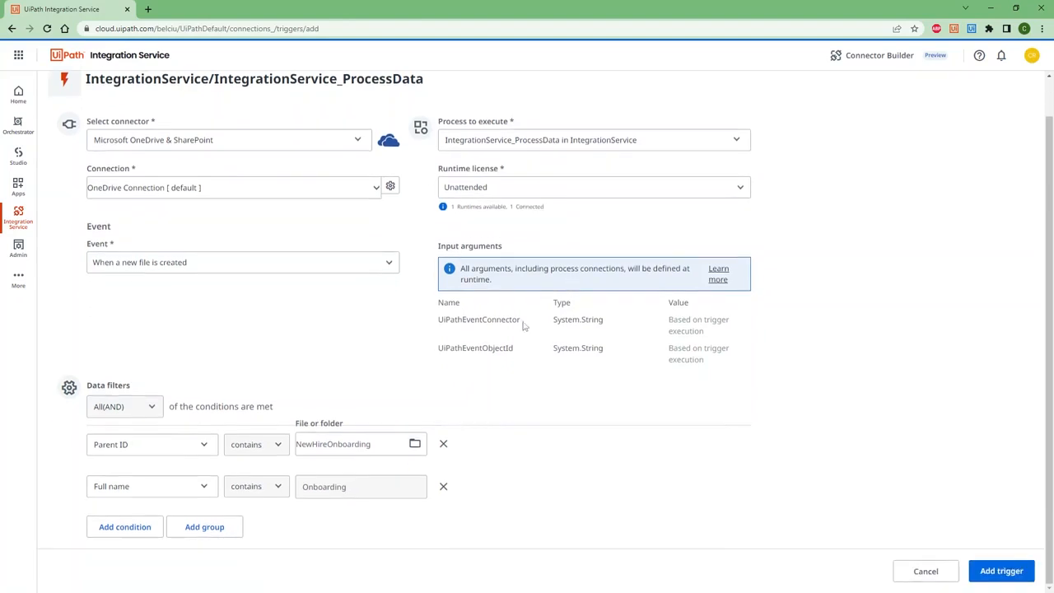
{"action": "left_click", "coordinate": [1014, 569]}
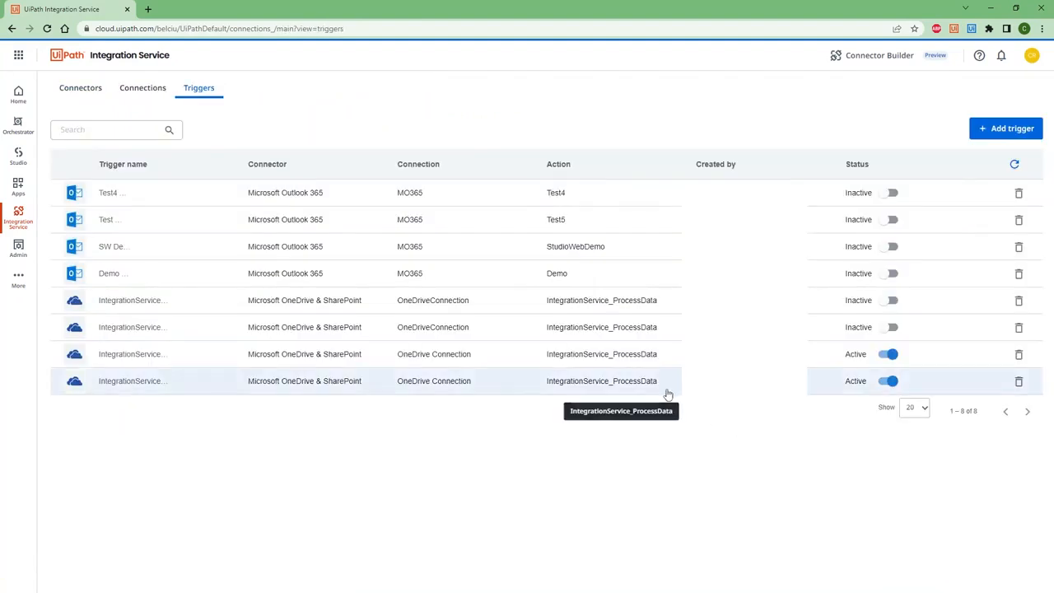
{"action": "left_click", "coordinate": [667, 392]}
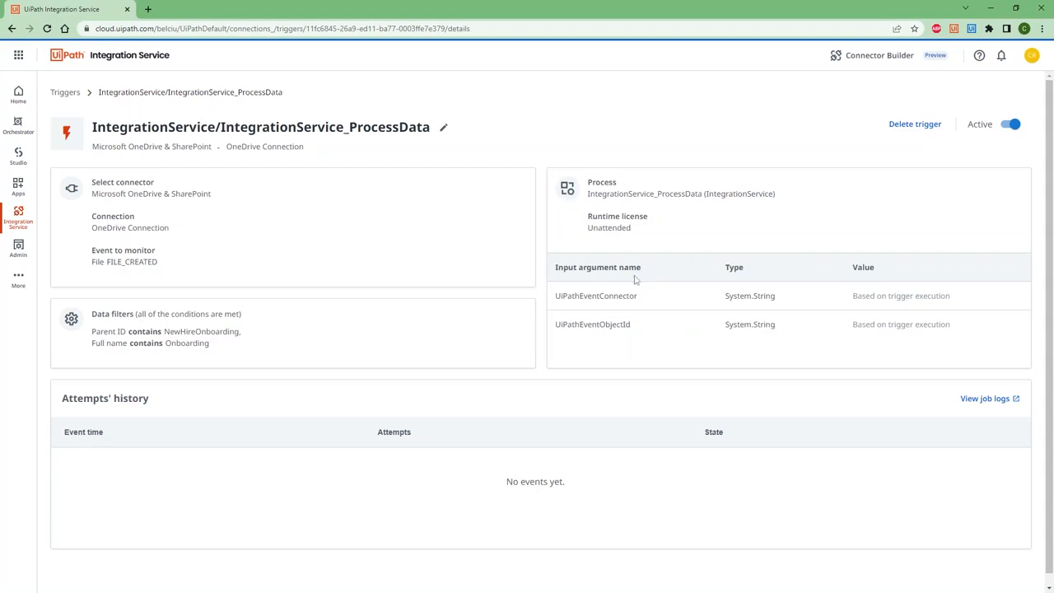
{"action": "left_click", "coordinate": [699, 317]}
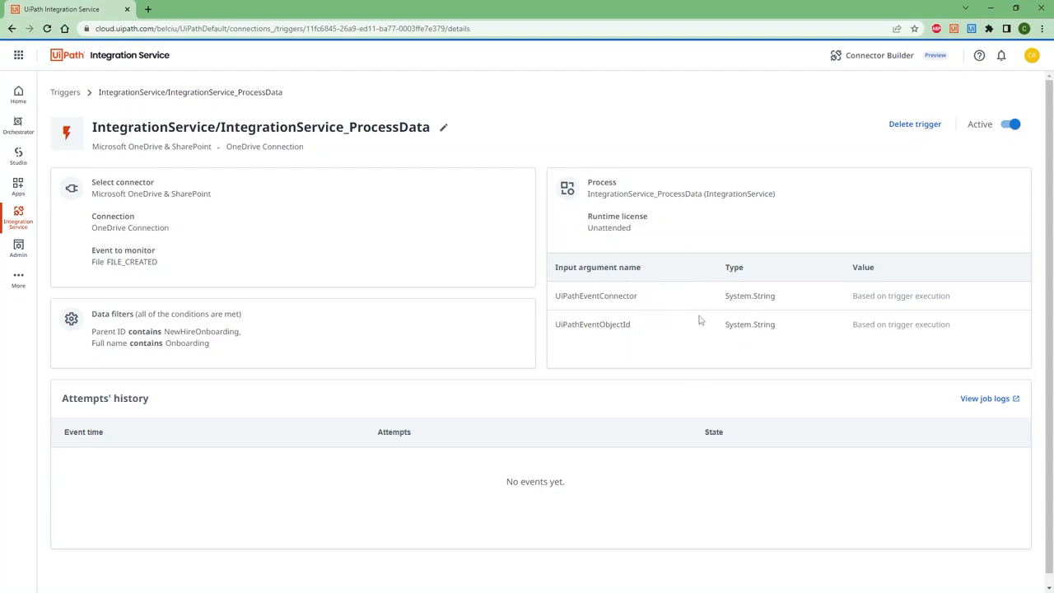